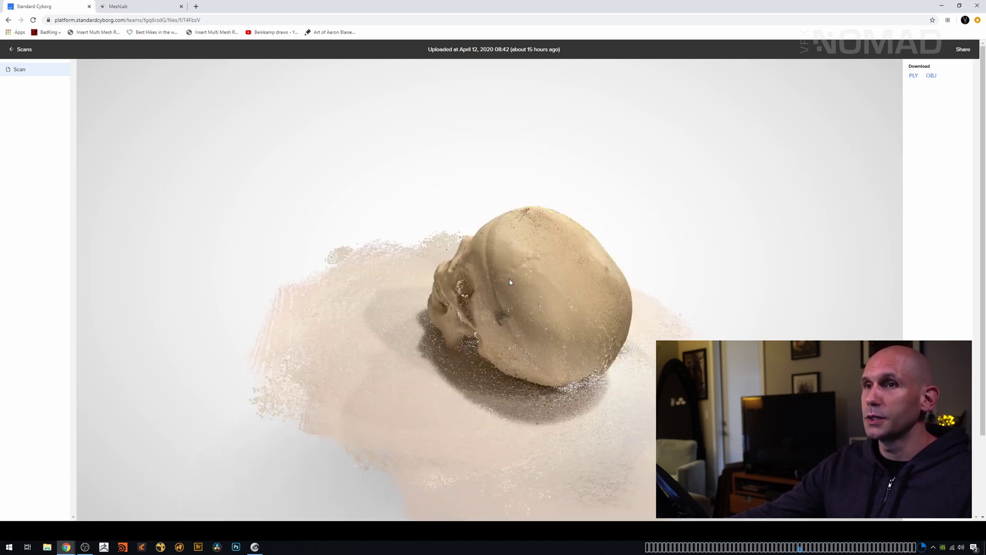
- Rotate the skull scan in the 3D viewer so it faces the front
left_click_drag(510, 282, 258, 270)
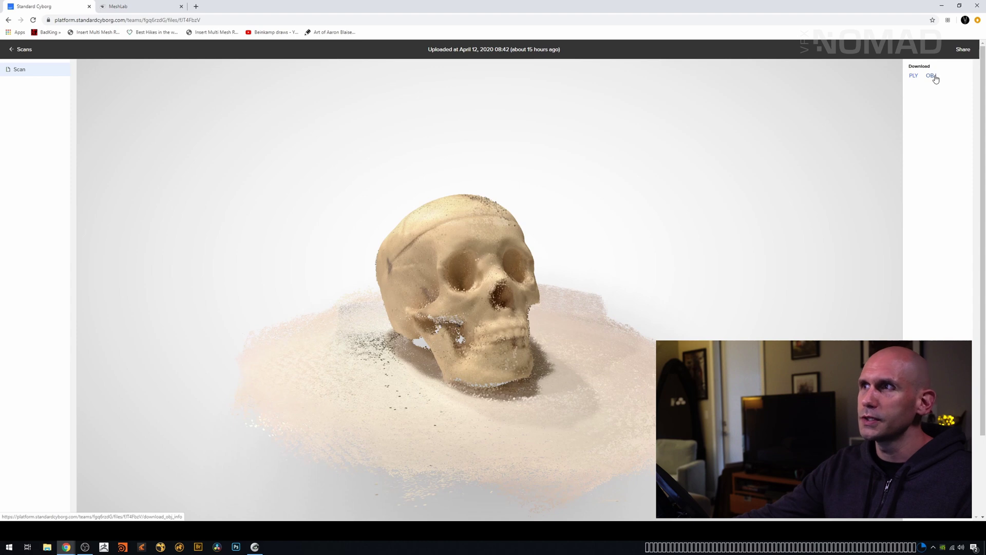
- Download the skull scan in OBJ format from the OBJ Export dialog
left_click(932, 76)
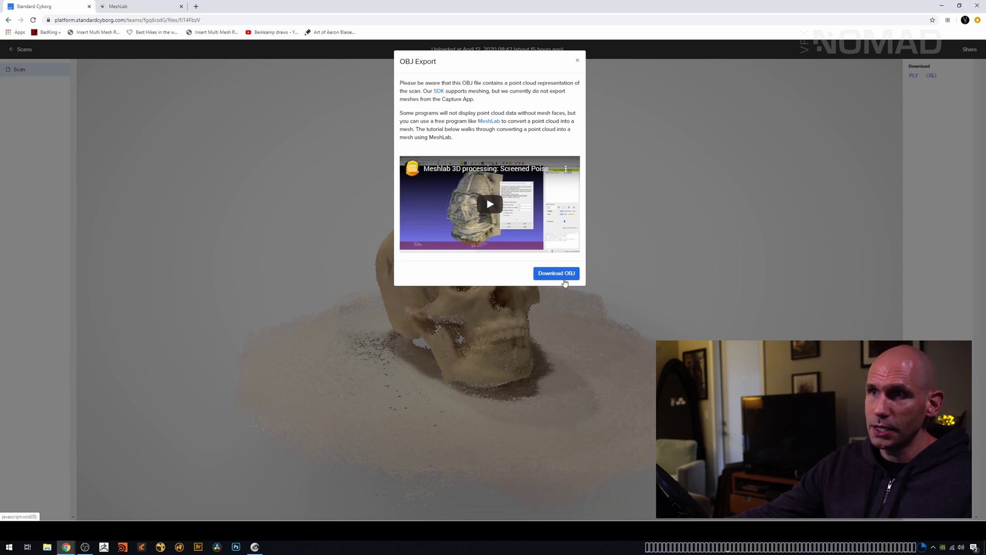
left_click(577, 60)
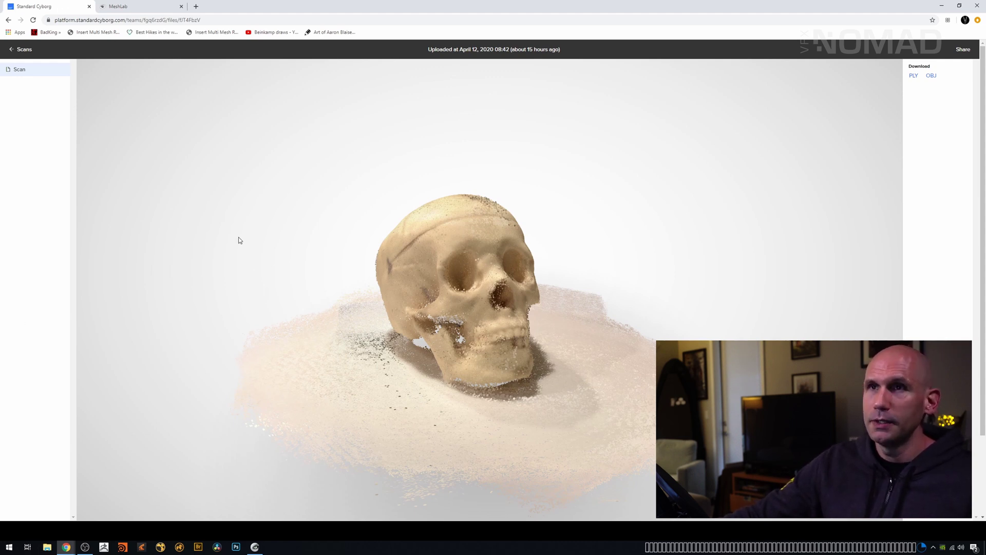
- Look over the MeshLab homepage, then return to the Standard Cyborg skull scan page
left_click(147, 7)
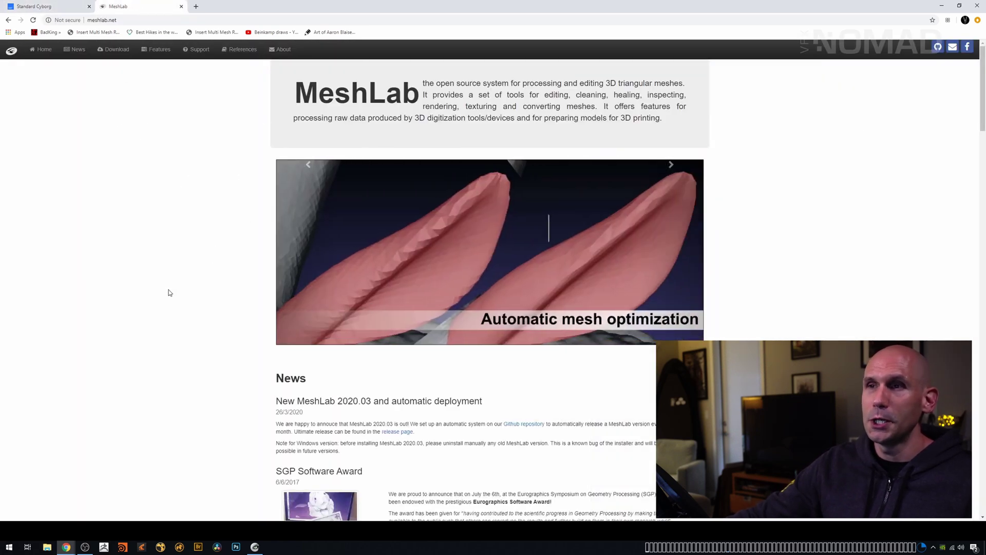
scroll(166, 294, "down", 5)
scroll(163, 295, "up", 5)
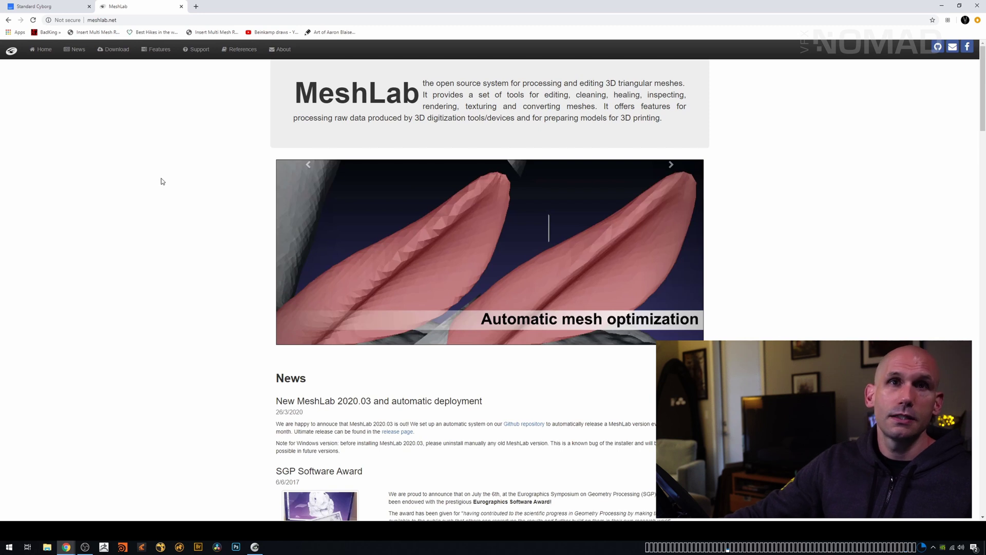
left_click(56, 9)
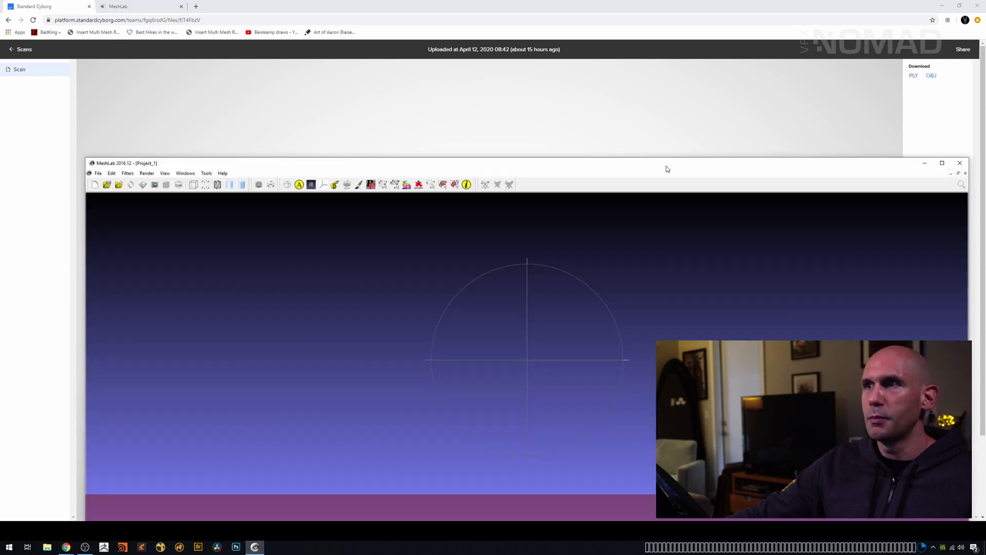
- Maximize MeshLab and import scan.obj from the Downloads folder as the scan layer
left_click_drag(667, 169, 631, 32)
left_click(909, 25)
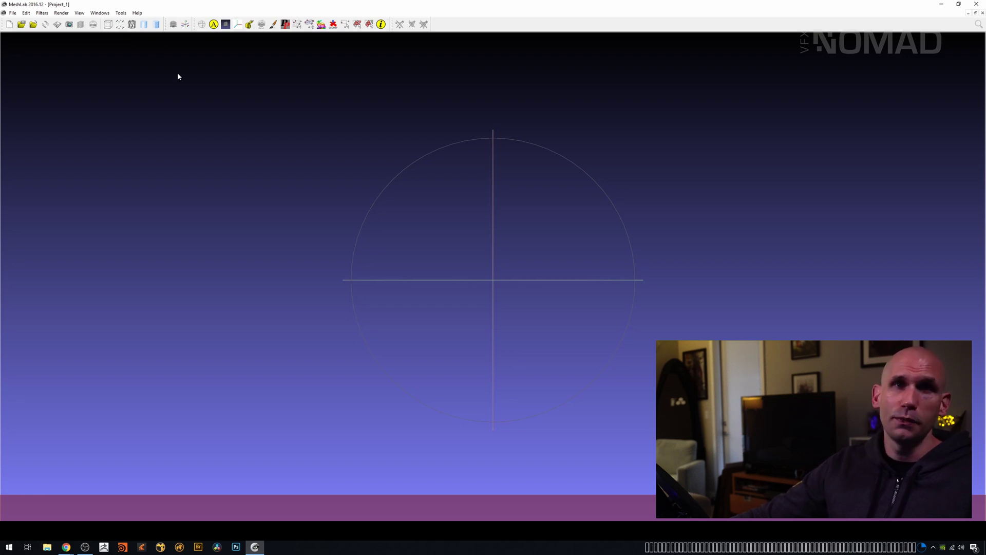
left_click(12, 13)
left_click(87, 68)
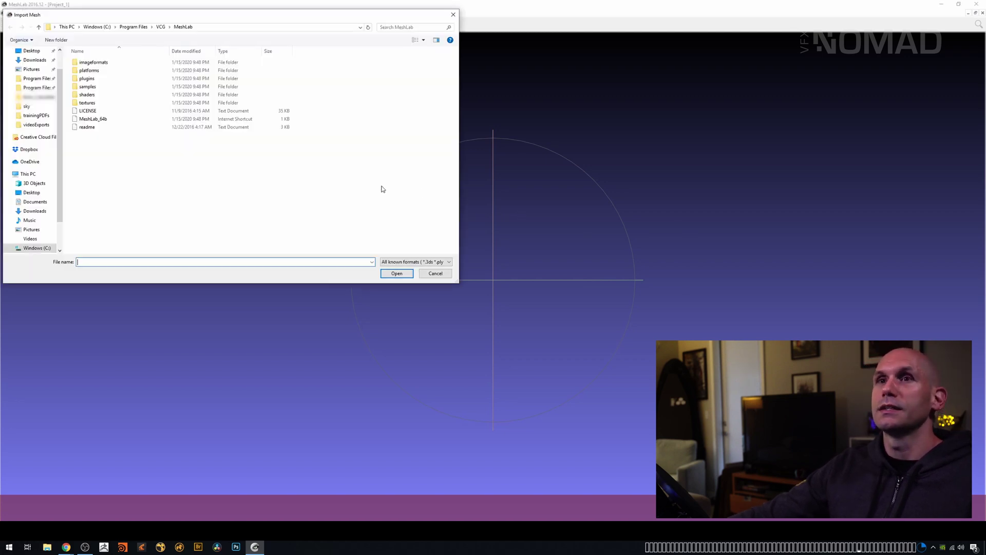
left_click(35, 210)
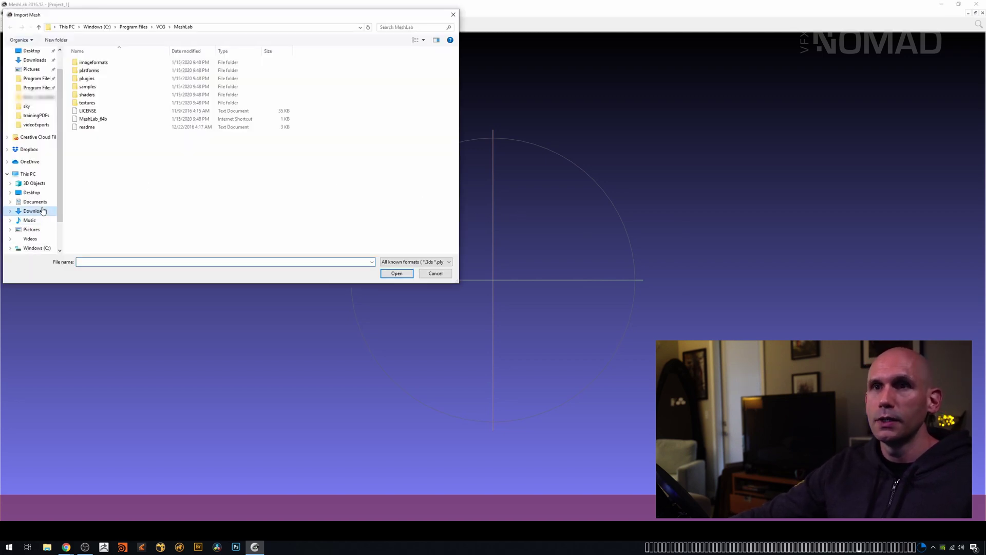
left_click(183, 142)
left_click(220, 123)
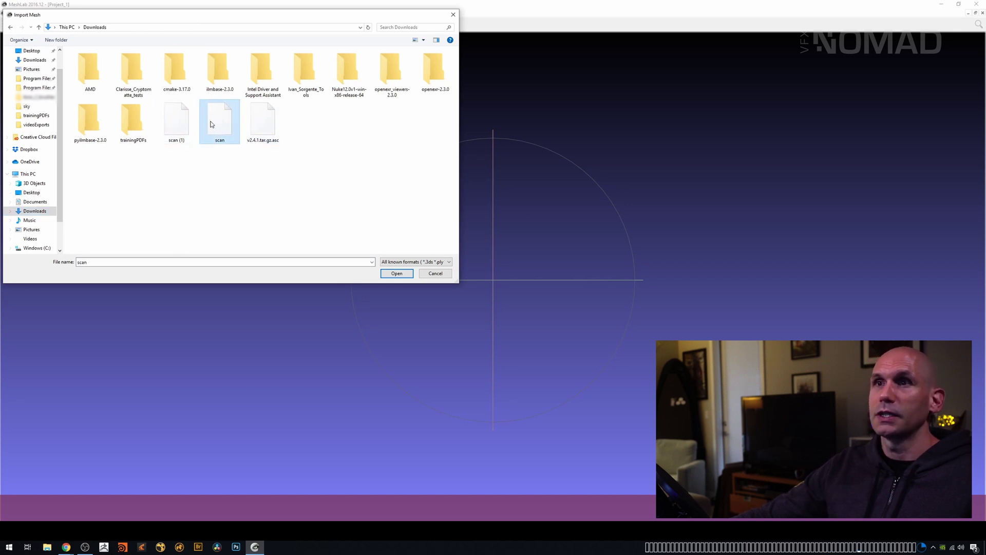
left_click(401, 274)
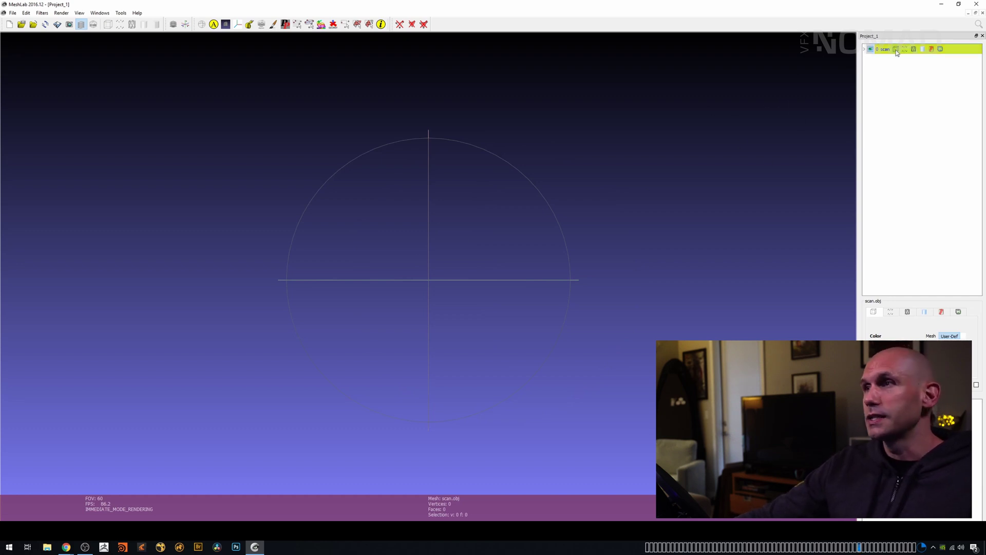
left_click_drag(589, 400, 565, 102)
left_click(26, 13)
left_click(227, 284)
left_click(41, 13)
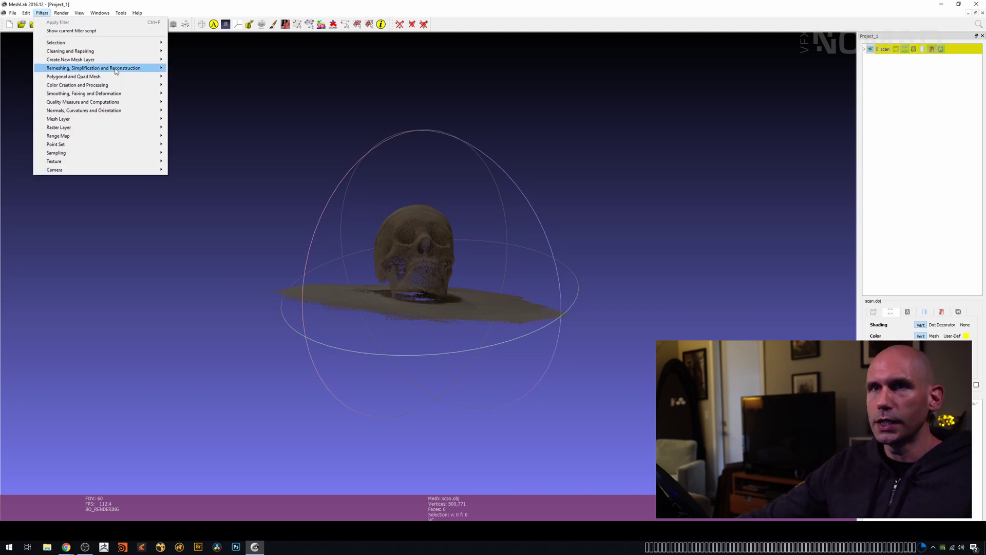
mouse_move(114, 69)
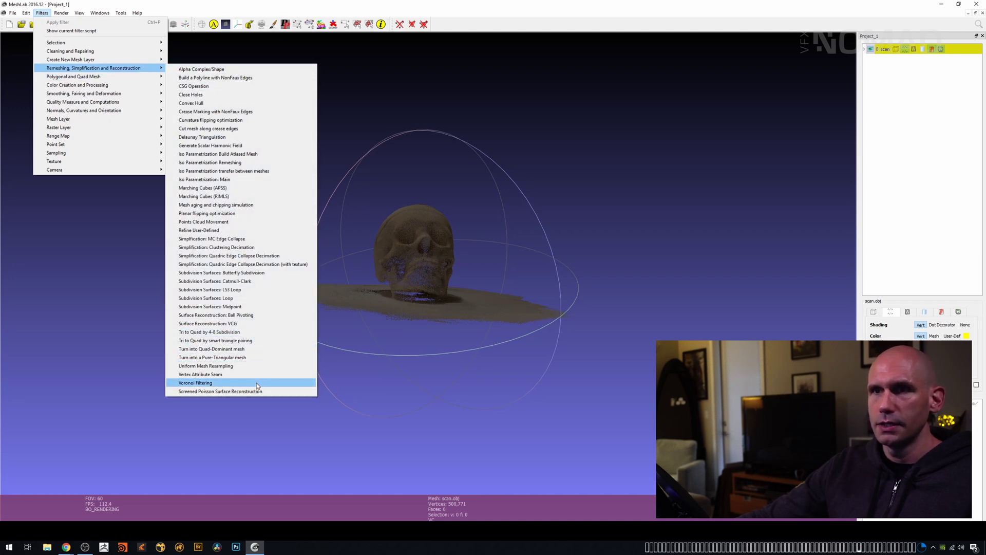
left_click(220, 392)
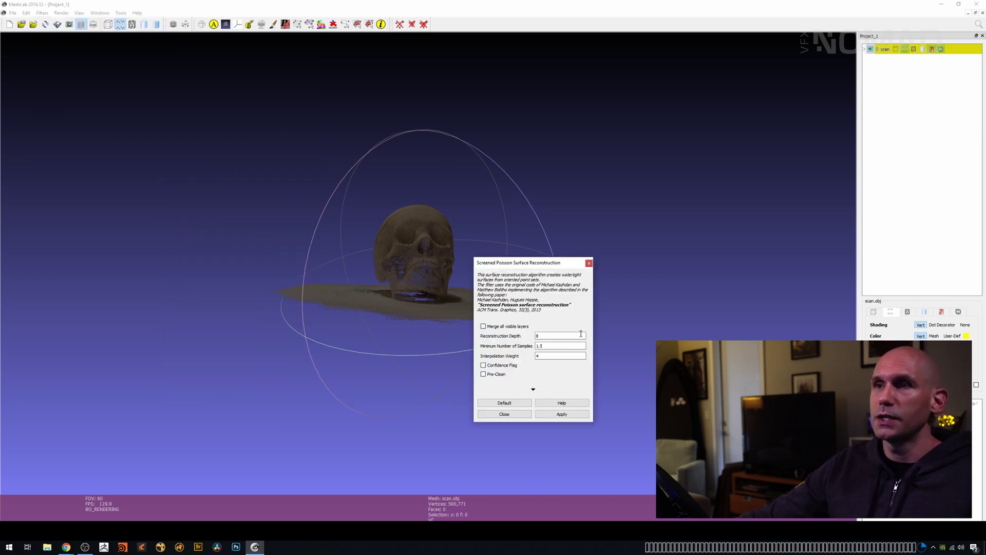
left_click(565, 414)
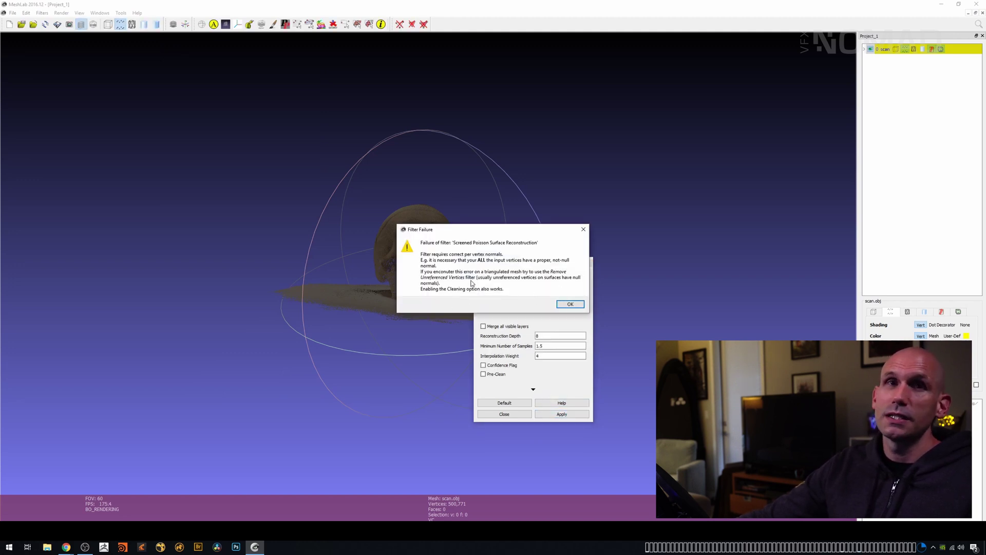
left_click(570, 304)
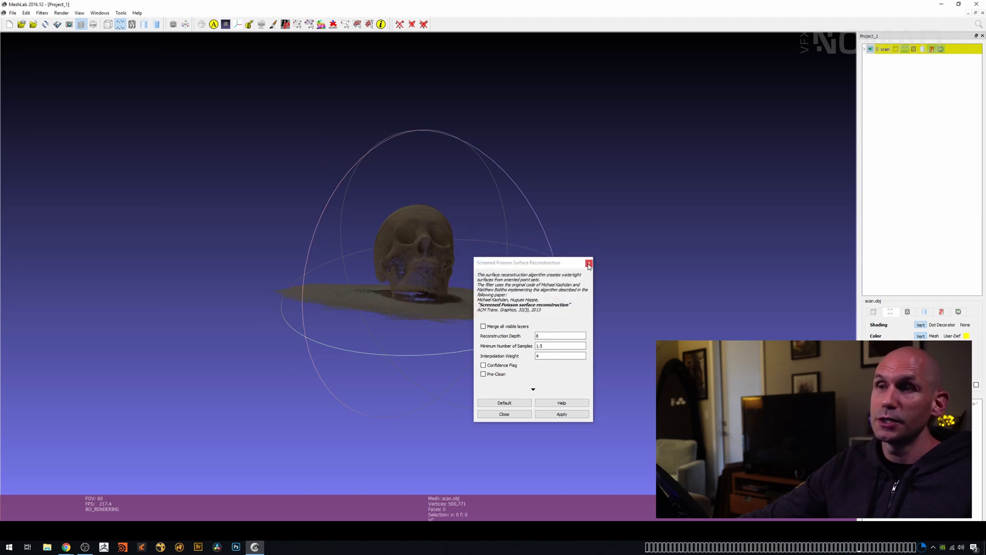
left_click(589, 264)
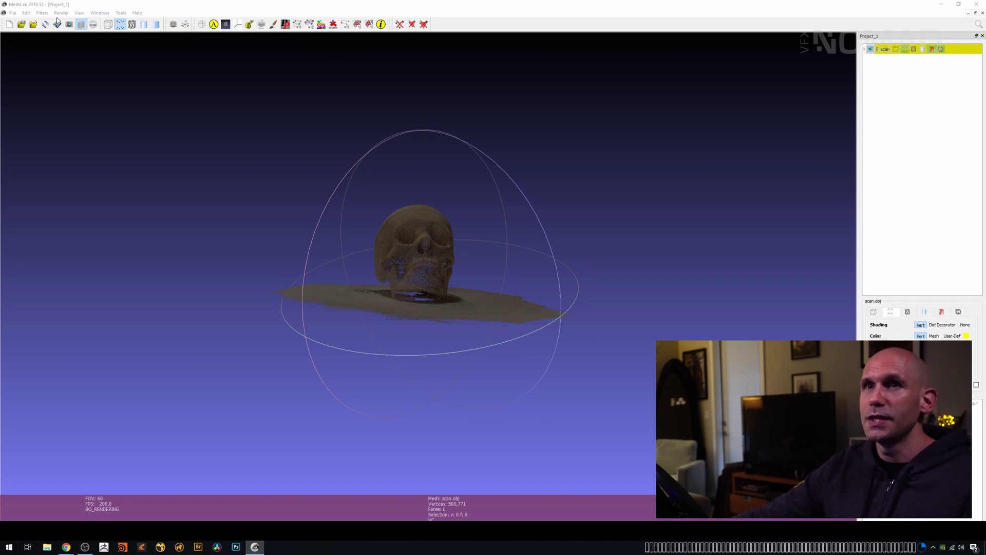
- Compute normals for the scan.obj point cloud with Compute normals for point sets
left_click(41, 14)
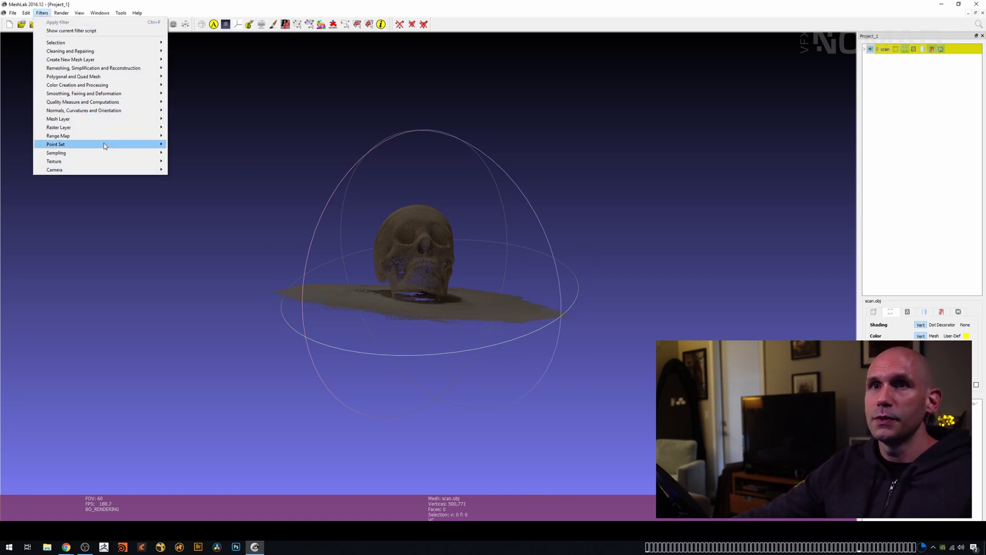
mouse_move(61, 13)
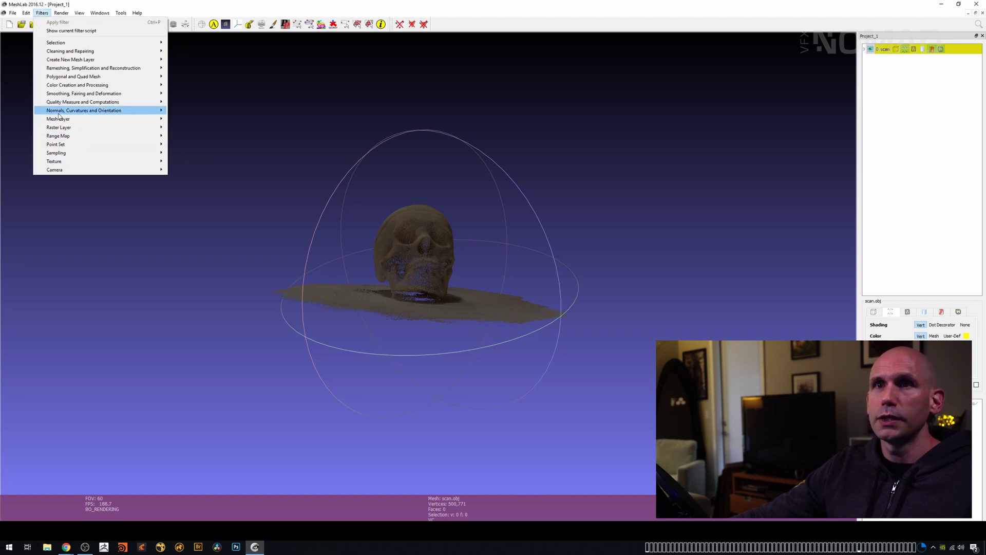
mouse_move(71, 147)
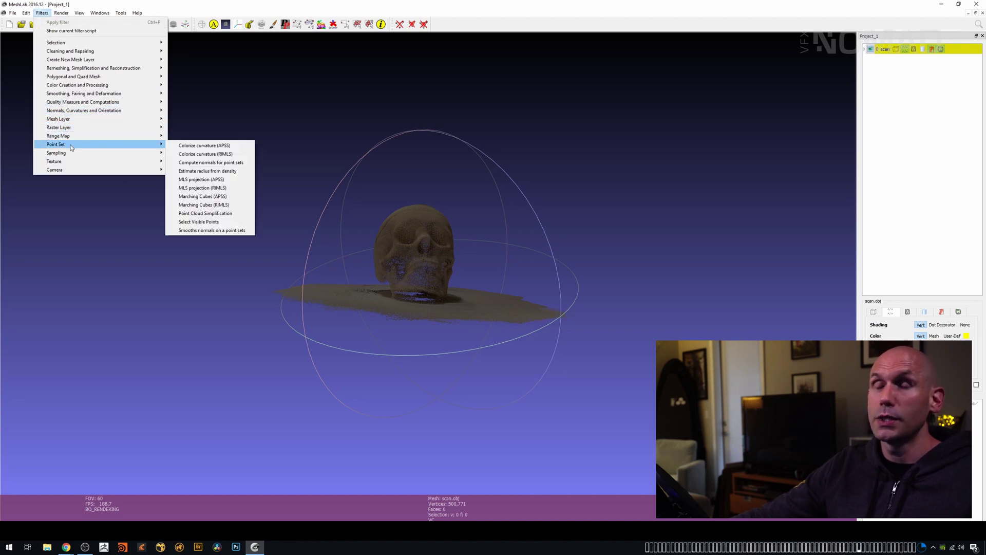
left_click(228, 165)
left_click(534, 314)
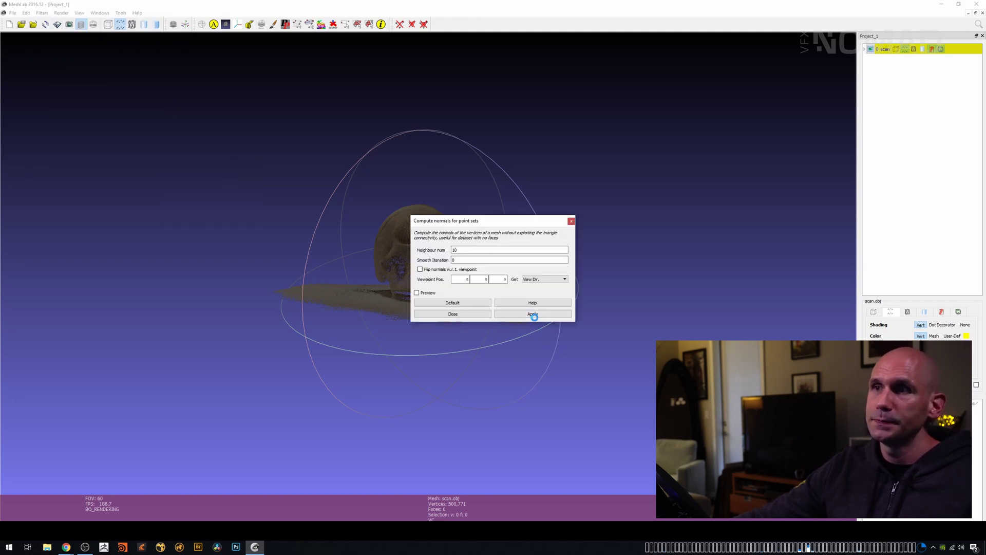
left_click(571, 221)
- Build a Screened Poisson Surface Reconstruction mesh from the skull point cloud
left_click(42, 13)
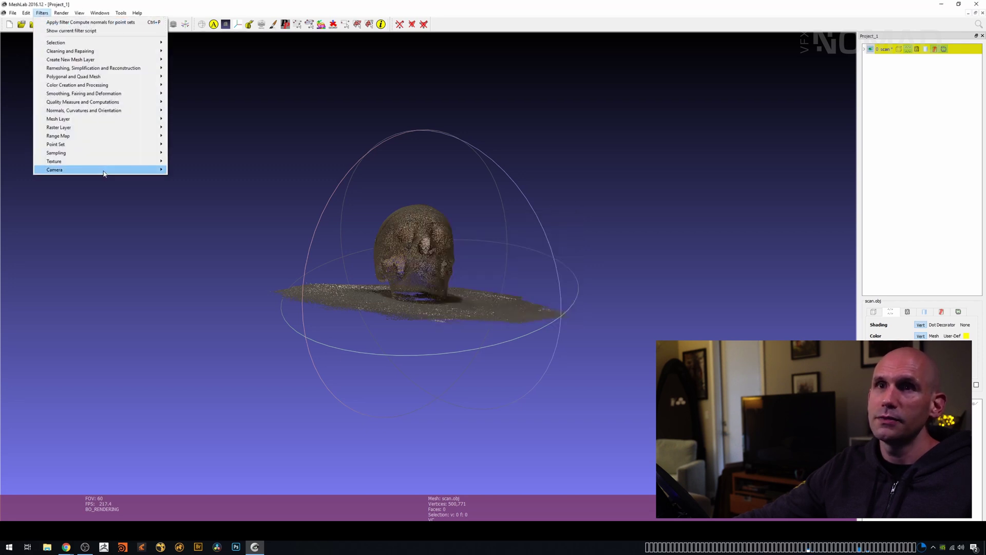
mouse_move(123, 68)
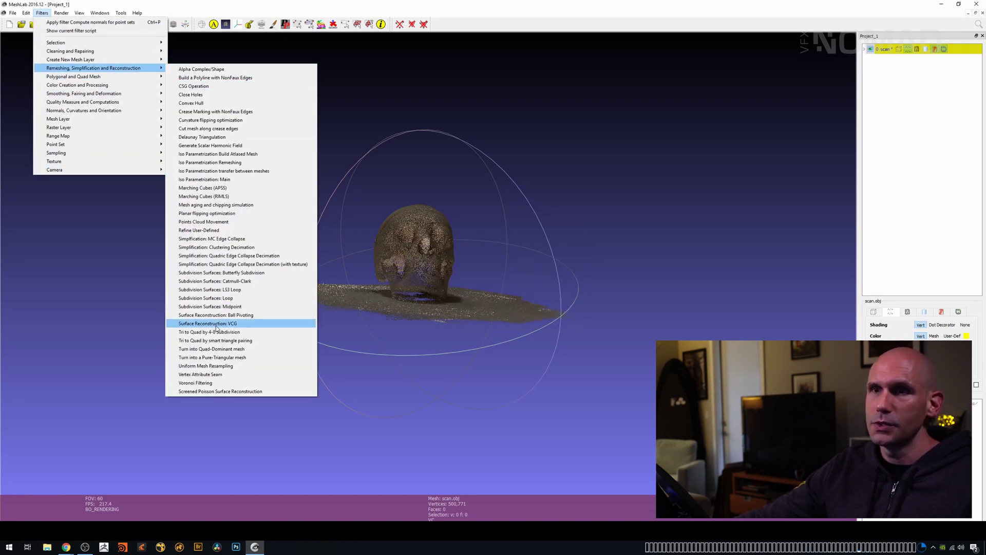
left_click(201, 393)
left_click(562, 413)
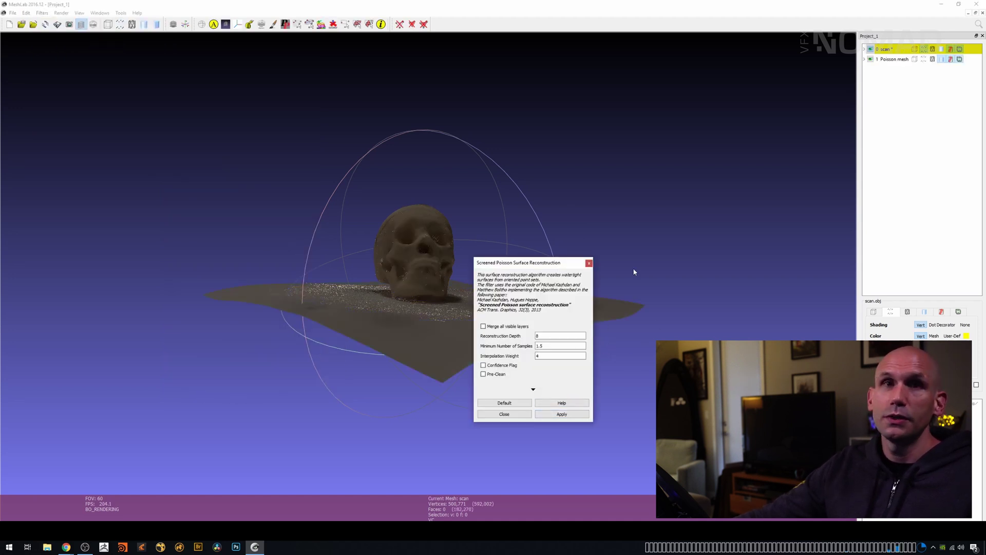
- Hide the scan layer, select the Poisson mesh layer, and inspect the skull and table
left_click(589, 264)
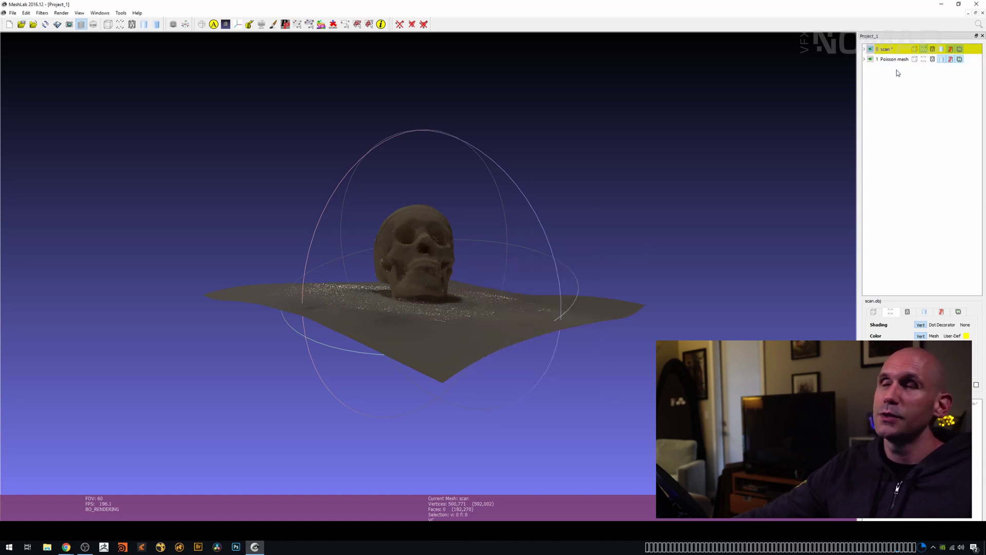
left_click(870, 50)
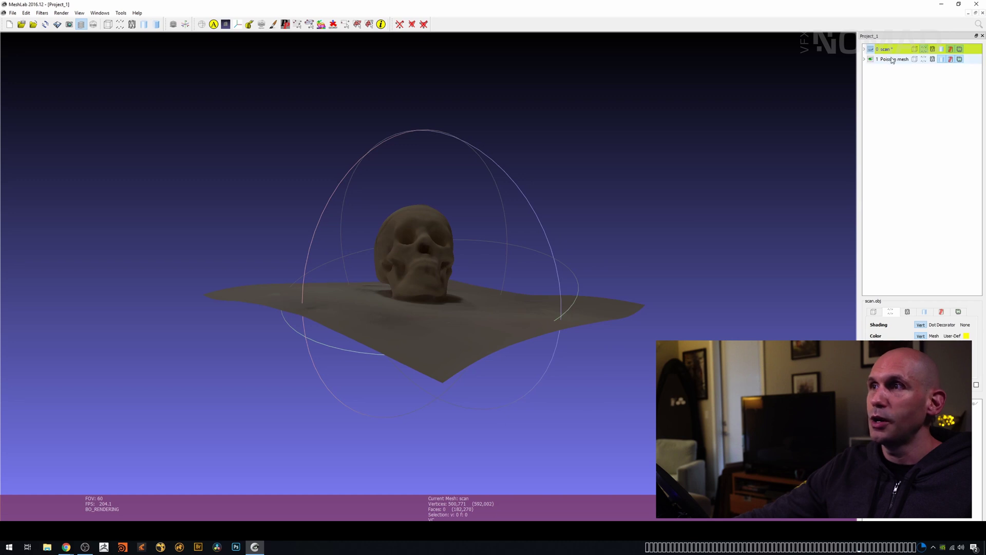
left_click(895, 59)
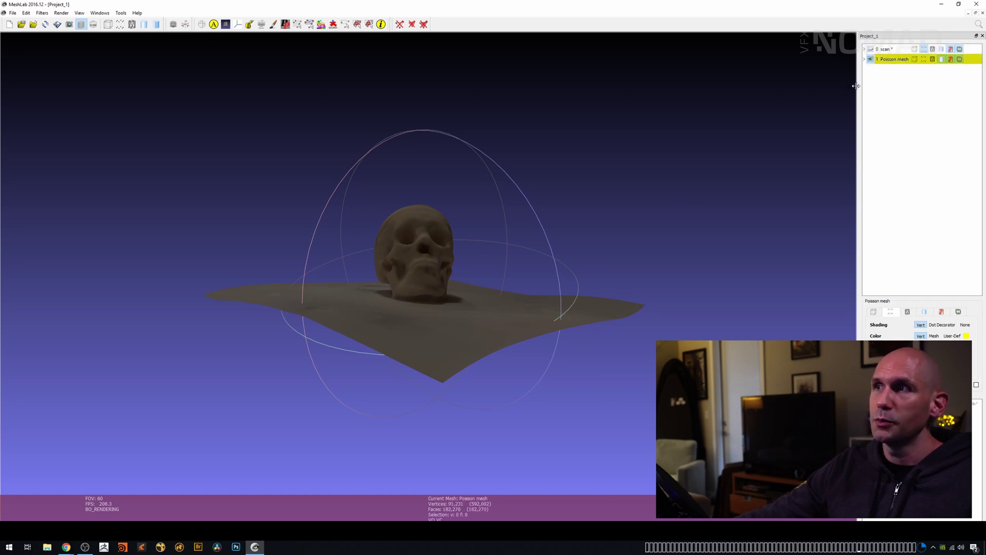
left_click_drag(639, 221, 462, 290)
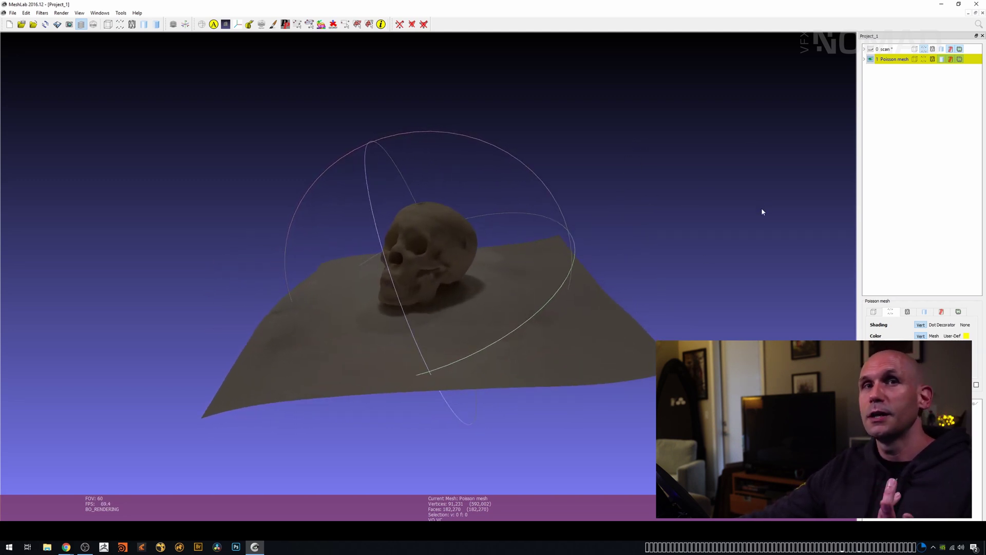
left_click_drag(748, 213, 573, 411)
left_click_drag(513, 439, 415, 134)
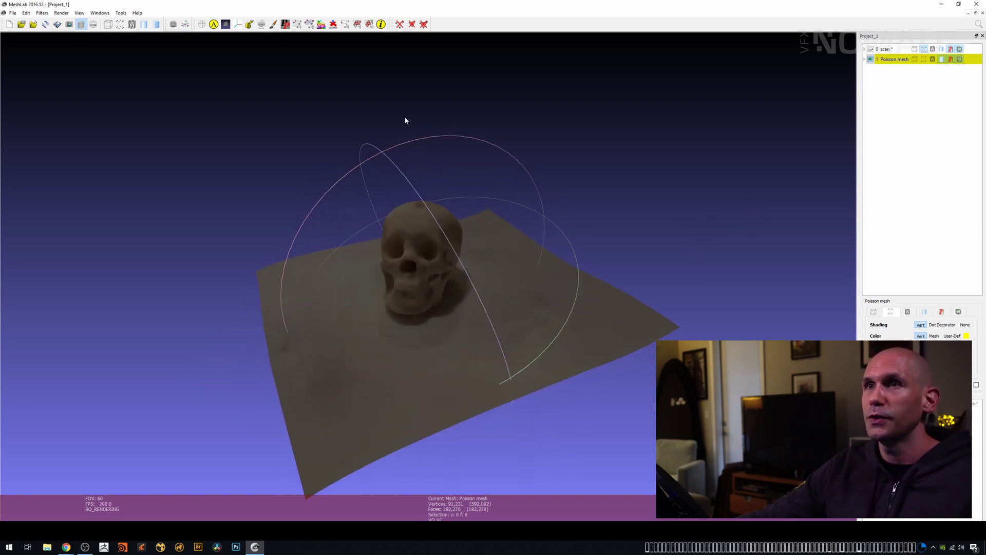
- Select and delete the patch of table in front of the skull
left_click(298, 24)
left_click_drag(343, 347, 518, 345)
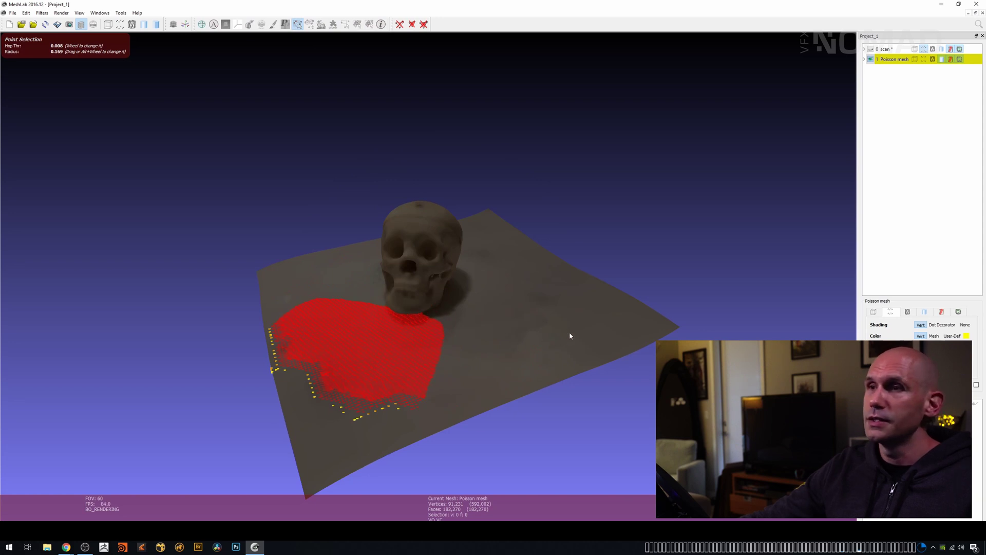
left_click_drag(574, 335, 635, 322)
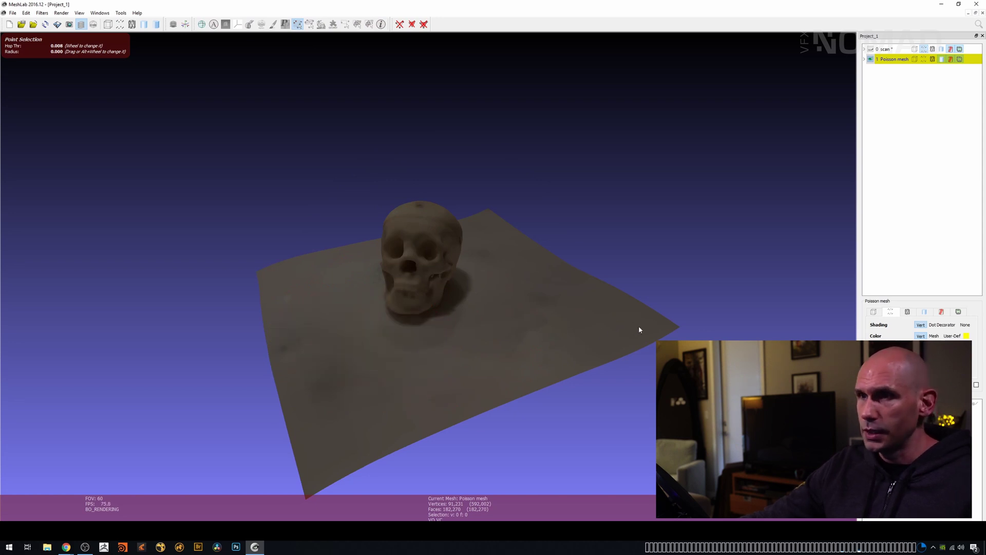
left_click_drag(567, 362, 589, 356)
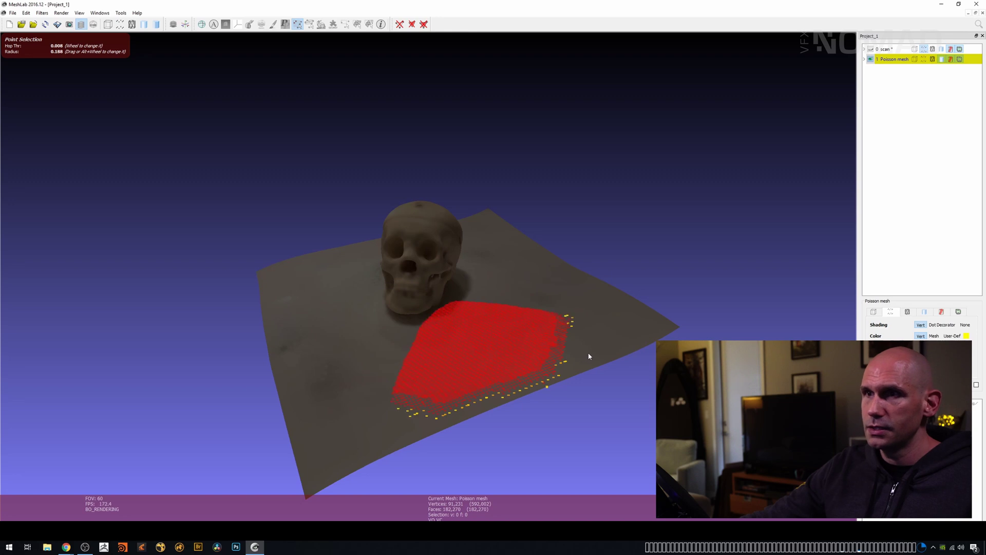
left_click(400, 24)
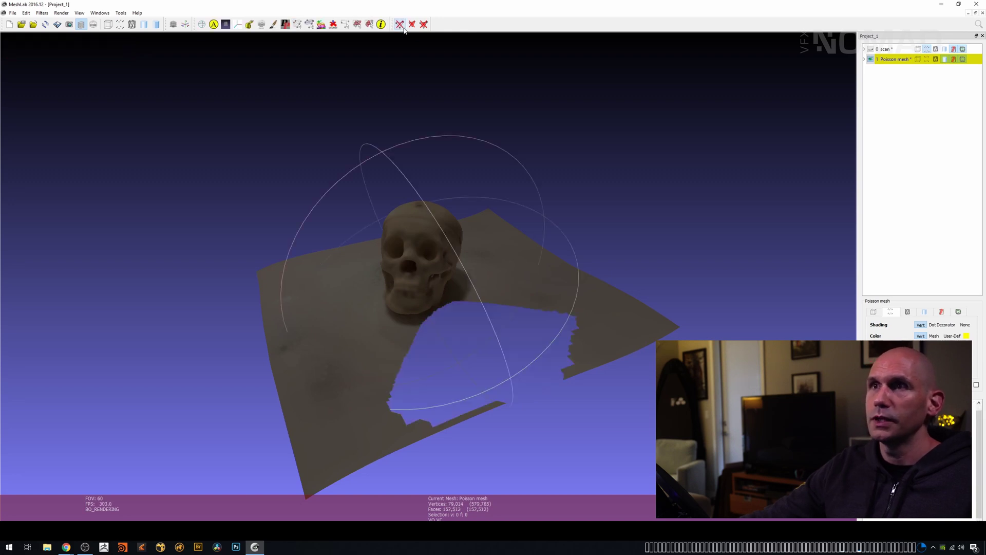
- Select and delete the large table area around the skull, leaving 32,303 vertices
left_click(297, 24)
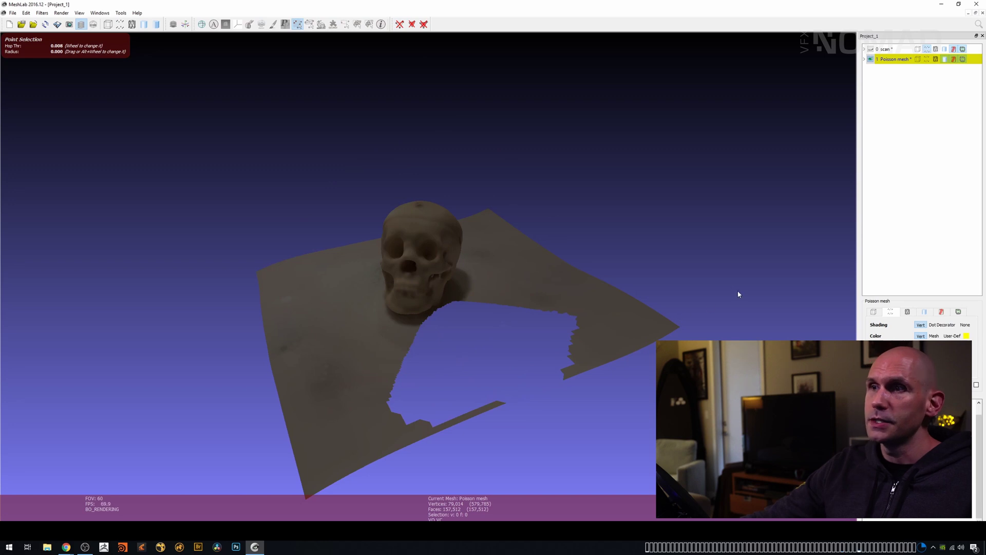
left_click(310, 24)
left_click_drag(341, 337, 766, 285)
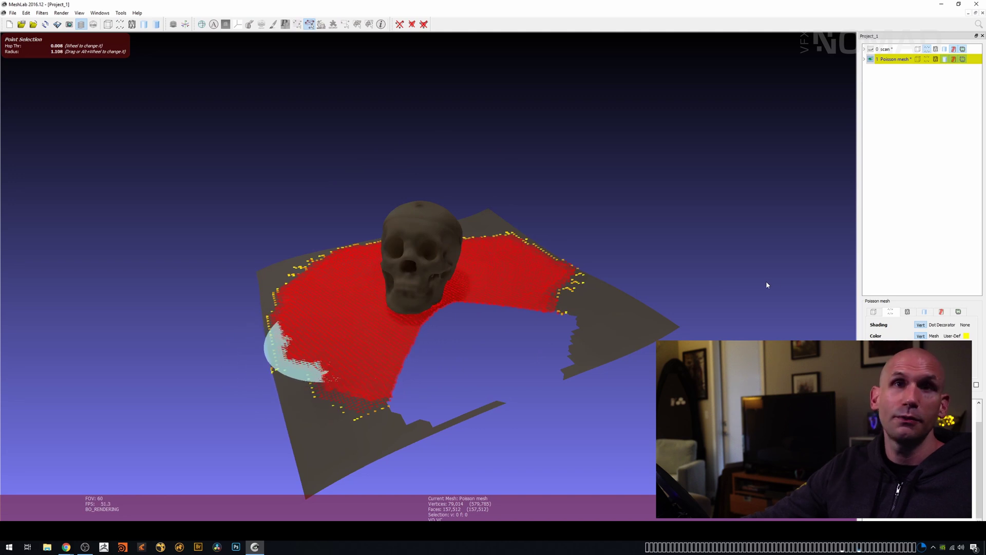
left_click(400, 25)
left_click_drag(544, 179, 432, 79)
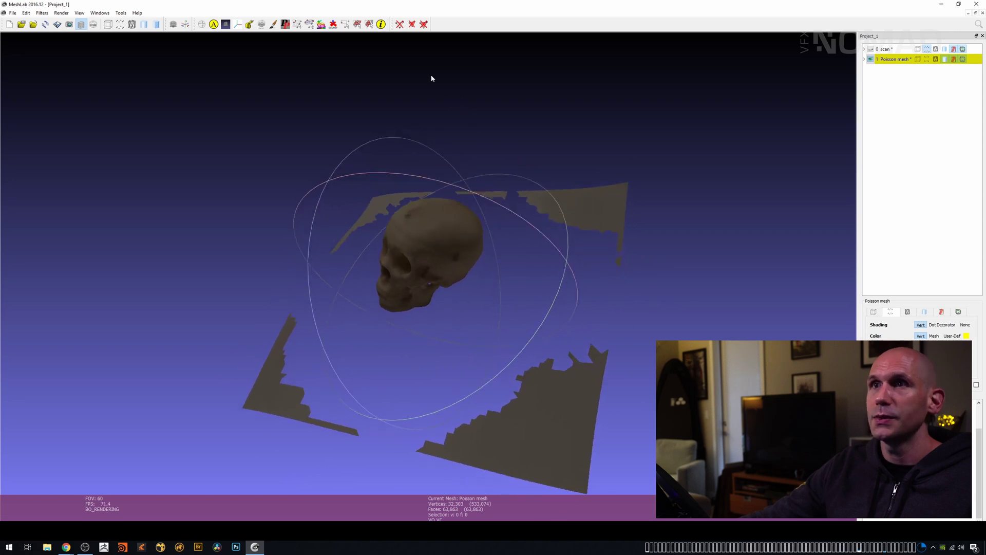
- Box-select and delete the leftover table fragments, leaving the skull at 31,499 vertices
left_click(345, 25)
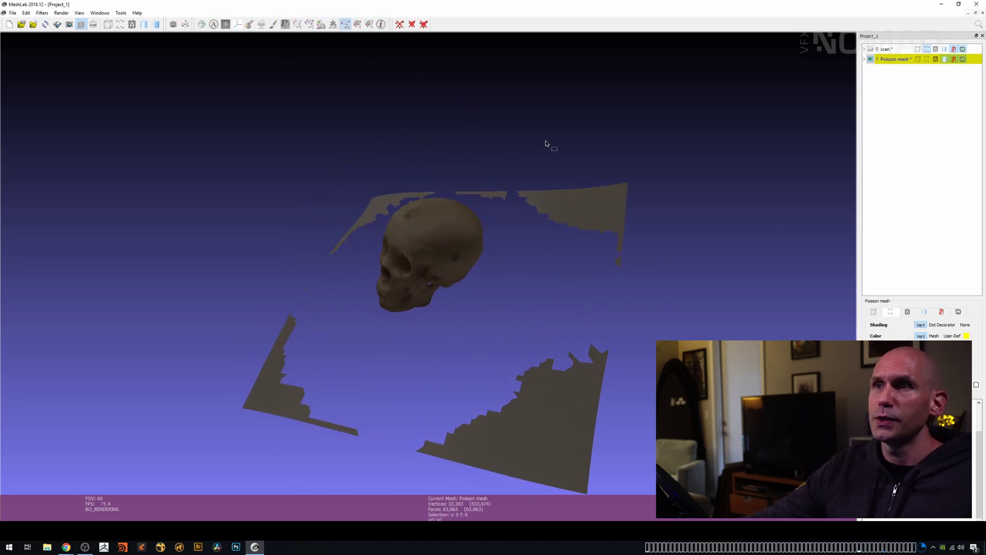
left_click_drag(673, 296, 514, 121)
left_click(400, 24)
left_click_drag(592, 161, 657, 179)
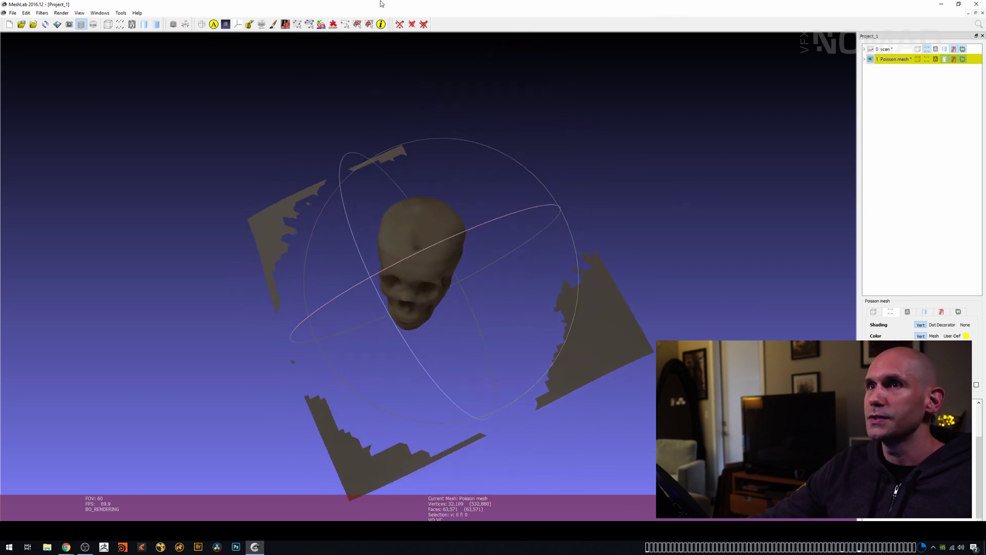
left_click(345, 24)
left_click_drag(725, 142, 526, 414)
left_click(399, 26)
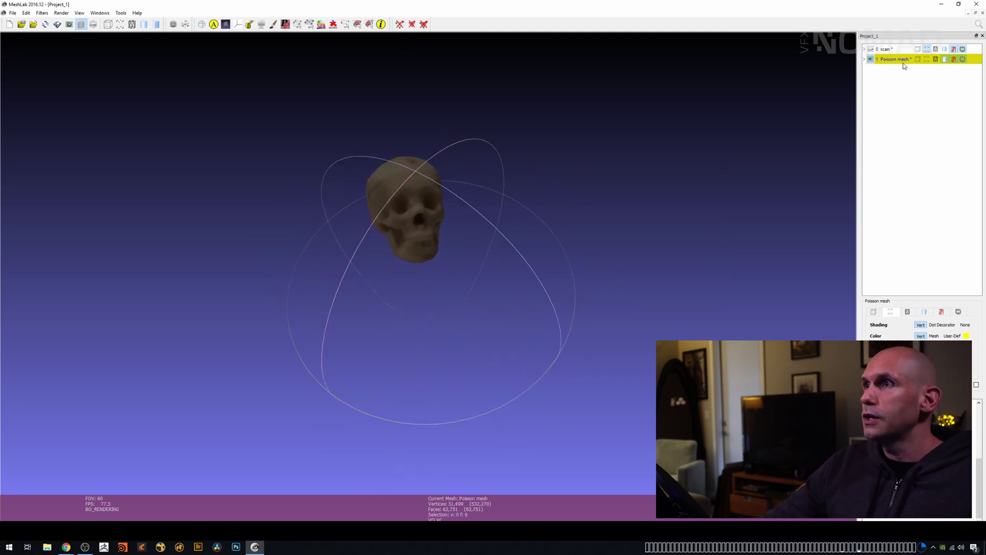
- Export the cleaned mesh as Alias Wavefront OBJ named scan_cleanup in Downloads, then minimize MeshLab
left_click(14, 13)
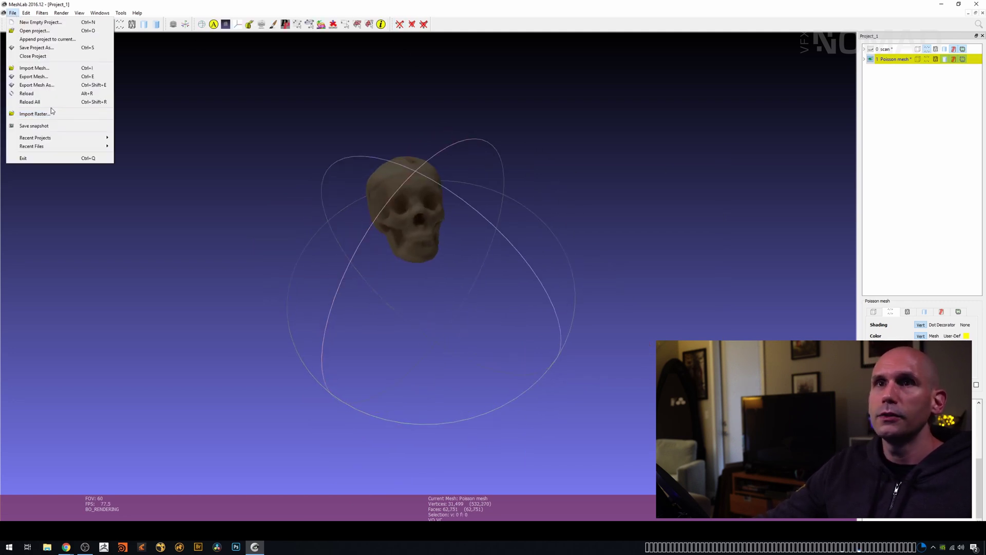
left_click(60, 86)
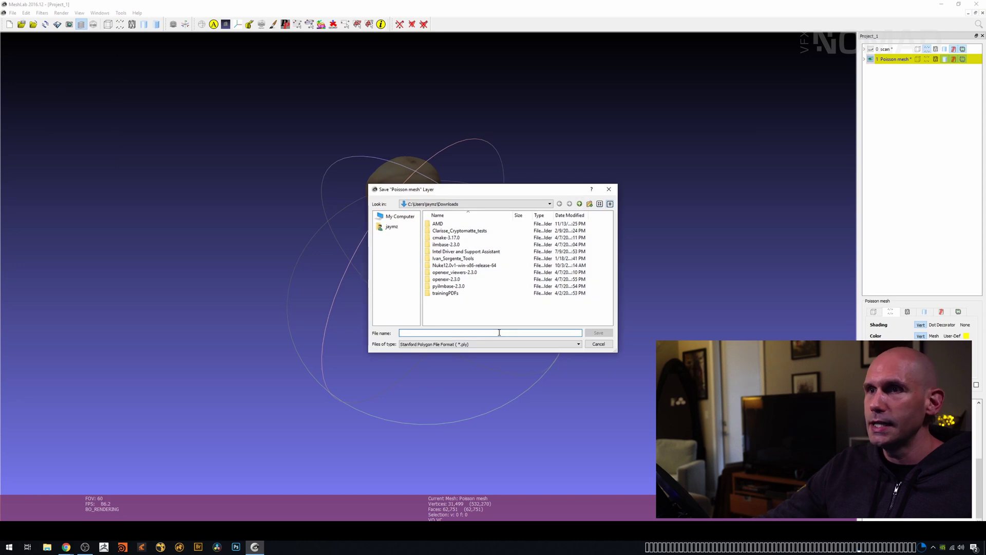
left_click(479, 345)
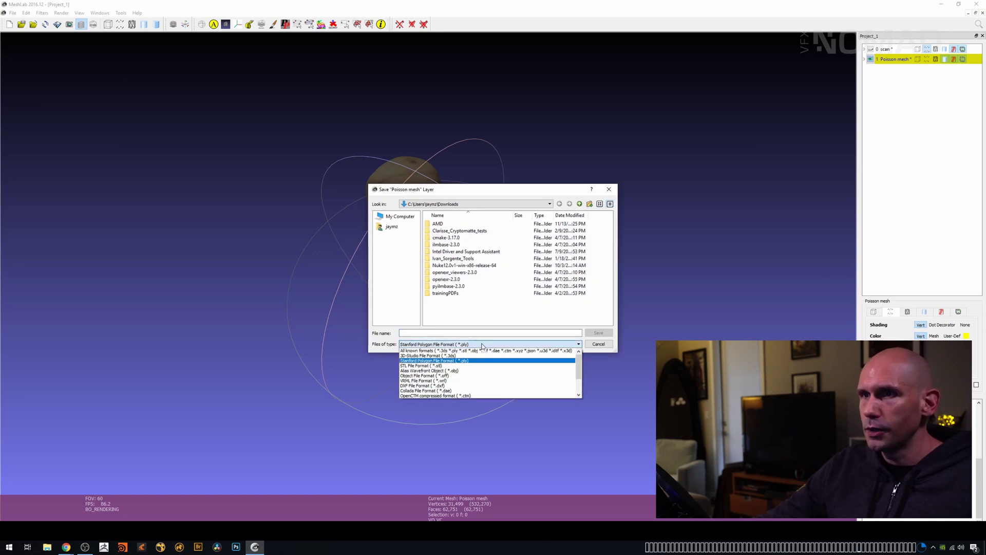
left_click(475, 371)
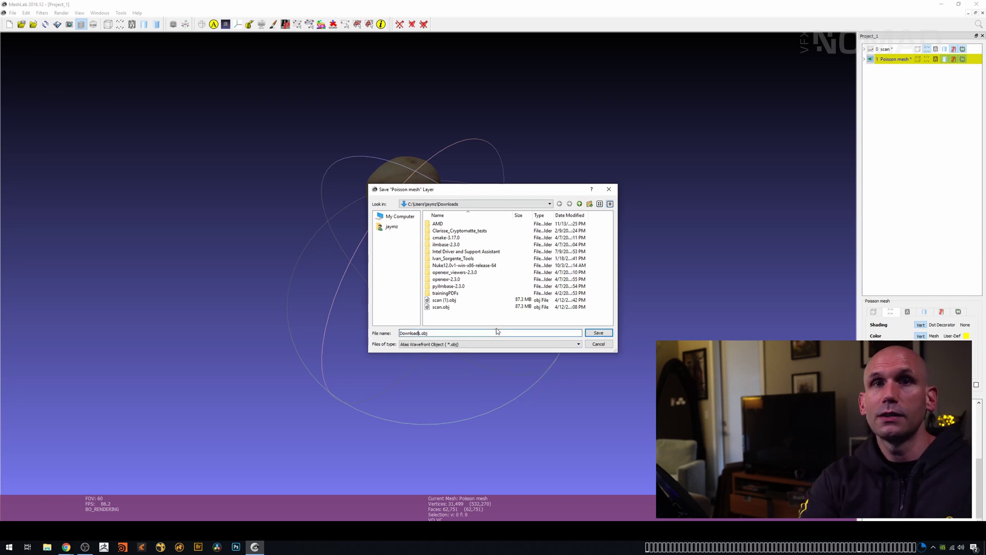
type("scan_d")
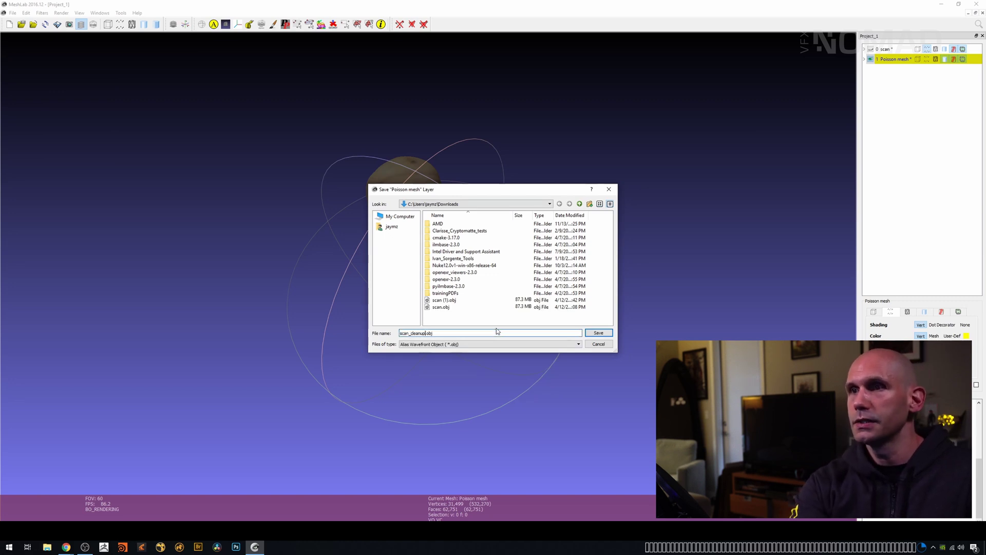
type("leanup")
key("Return")
left_click(218, 146)
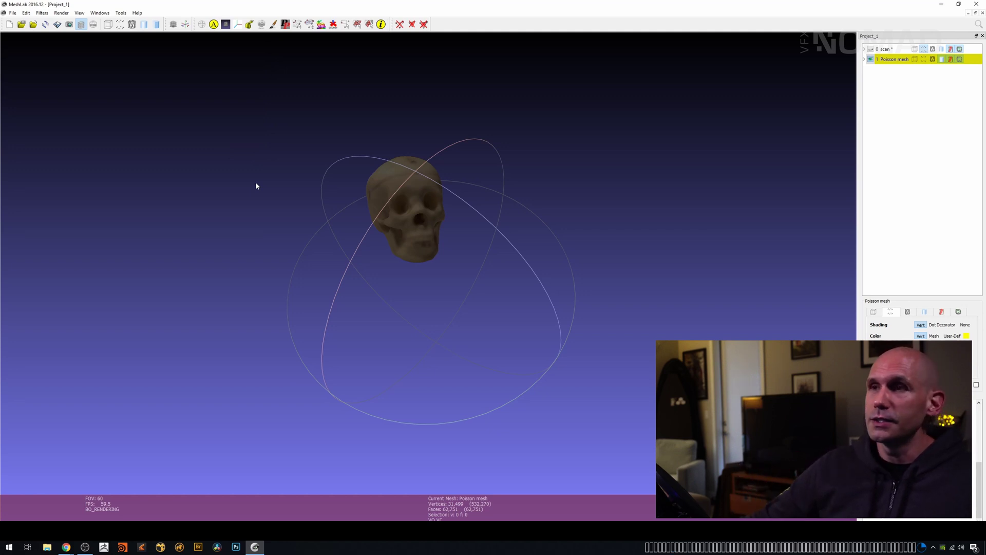
left_click(942, 5)
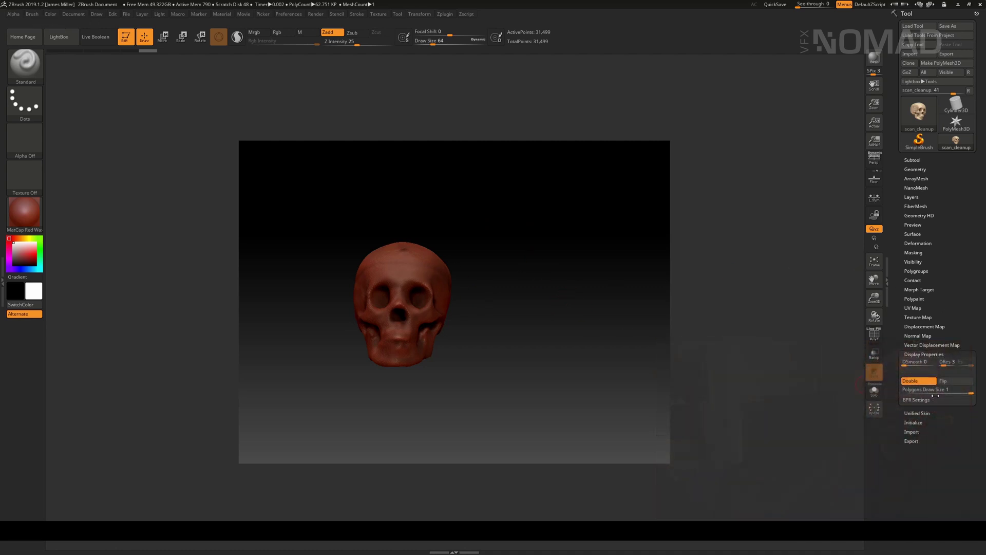
- Turn Double display off and back on for scan_cleanup, then rotate the skull to inspect it
left_click(920, 381)
left_click(924, 386)
left_click(924, 385)
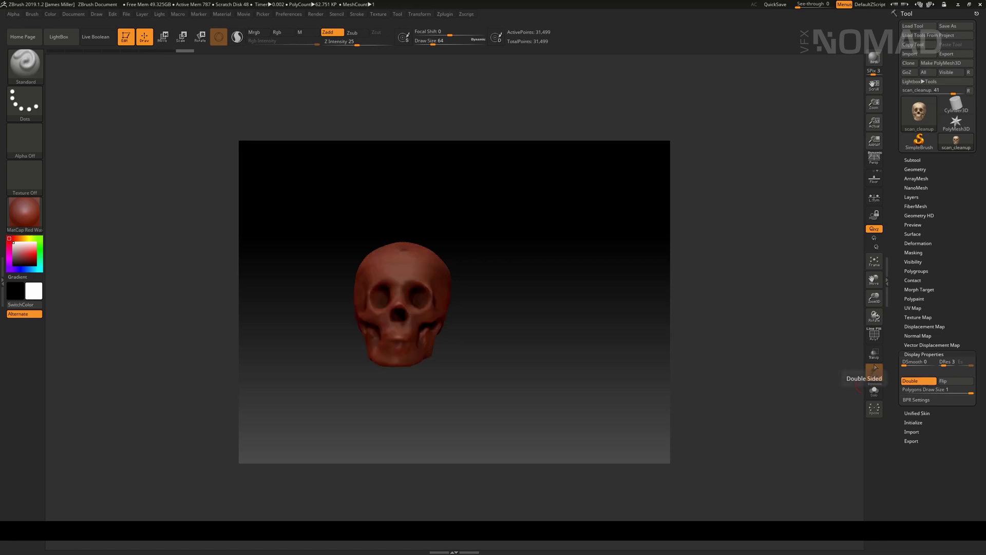
left_click_drag(544, 272, 546, 345)
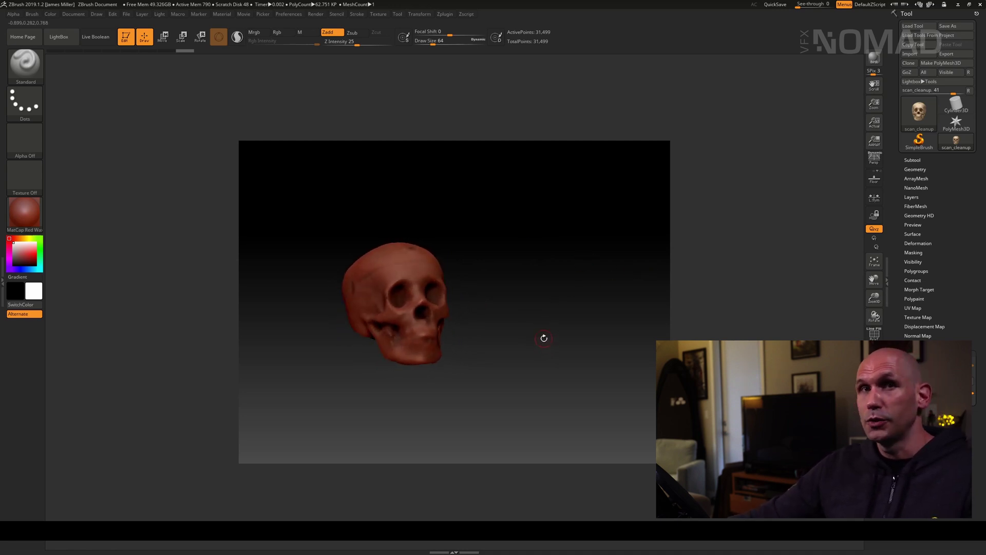